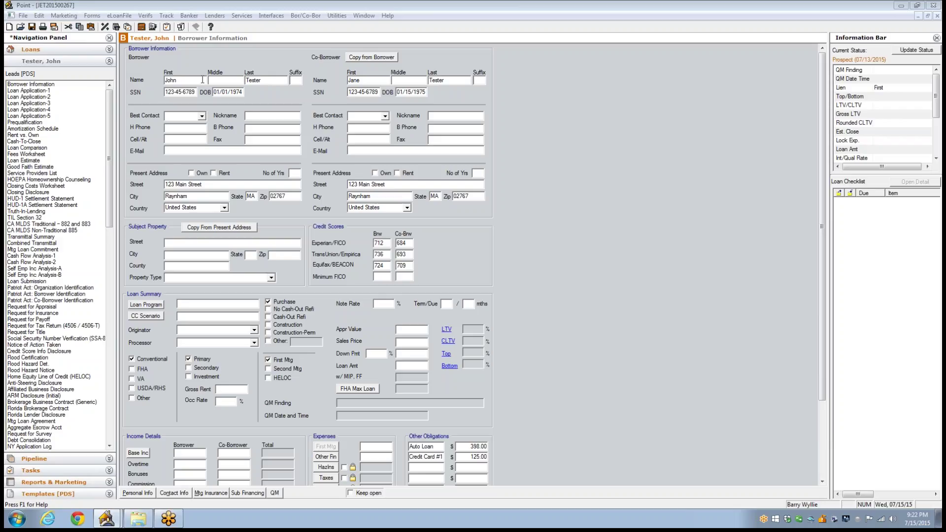
# Step: Check the borrower's name entries and set Best Contact to B Phone
pyautogui.click(189, 80)
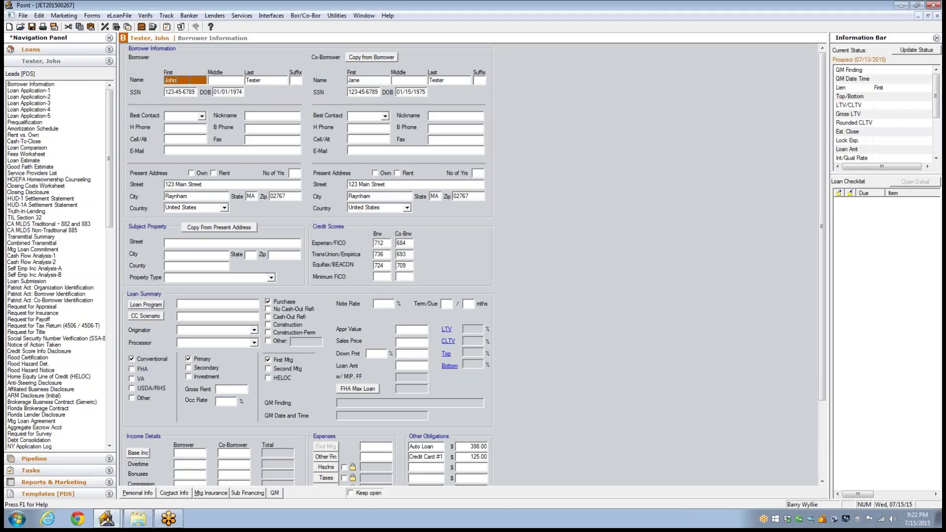
pyautogui.click(274, 81)
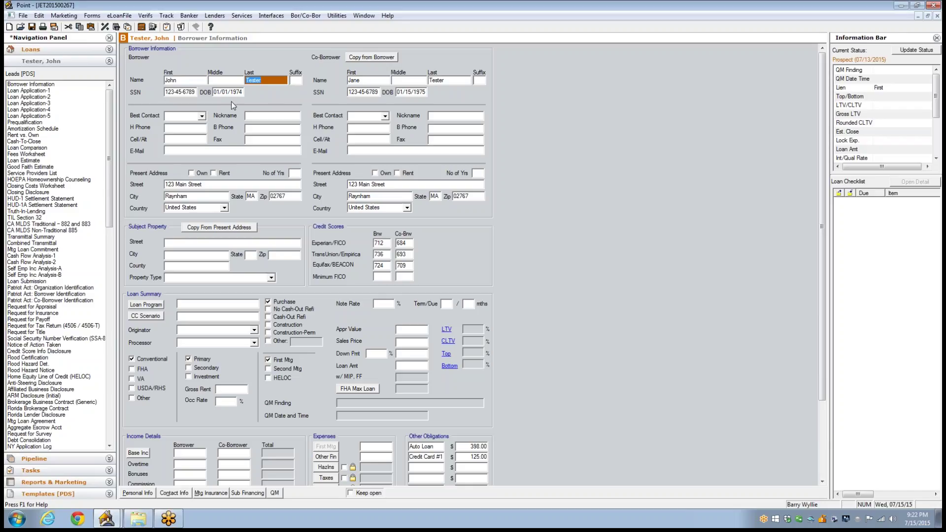
pyautogui.click(202, 116)
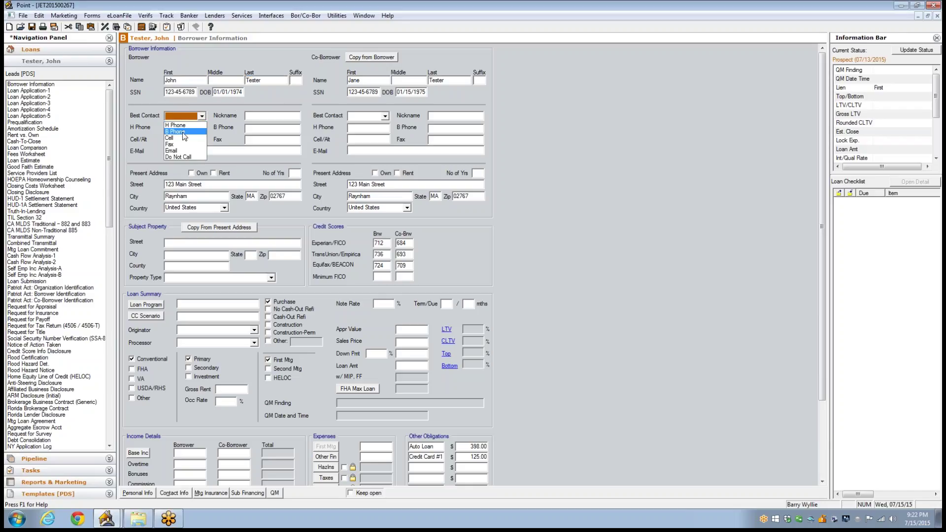
pyautogui.click(185, 132)
# Step: Enter the home phone numbers for the borrower and co-borrower
pyautogui.click(179, 130)
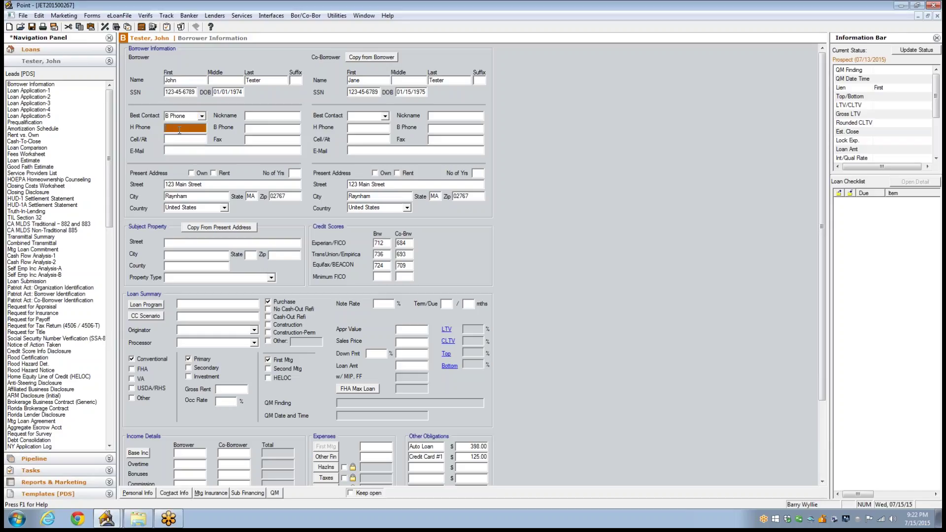
pyautogui.click(362, 129)
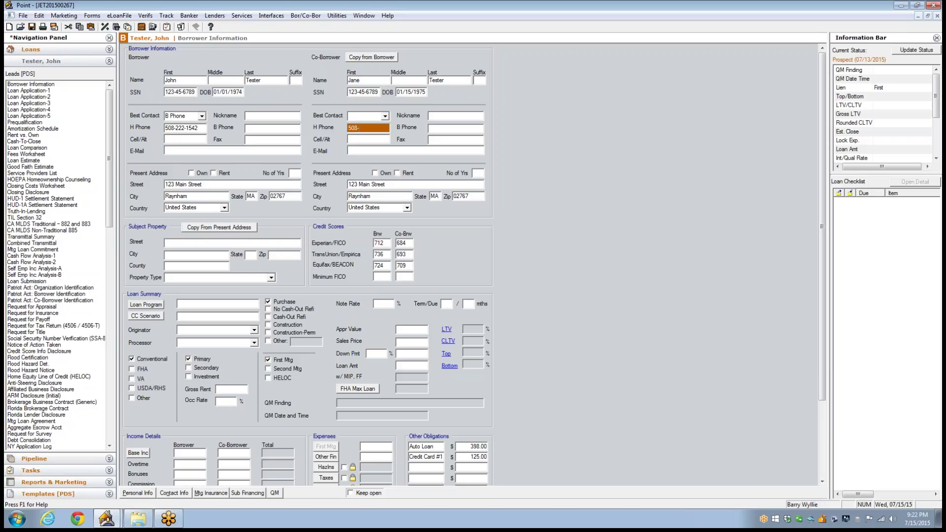
pyautogui.click(202, 128)
pyautogui.hotkey('ctrl', 'c')
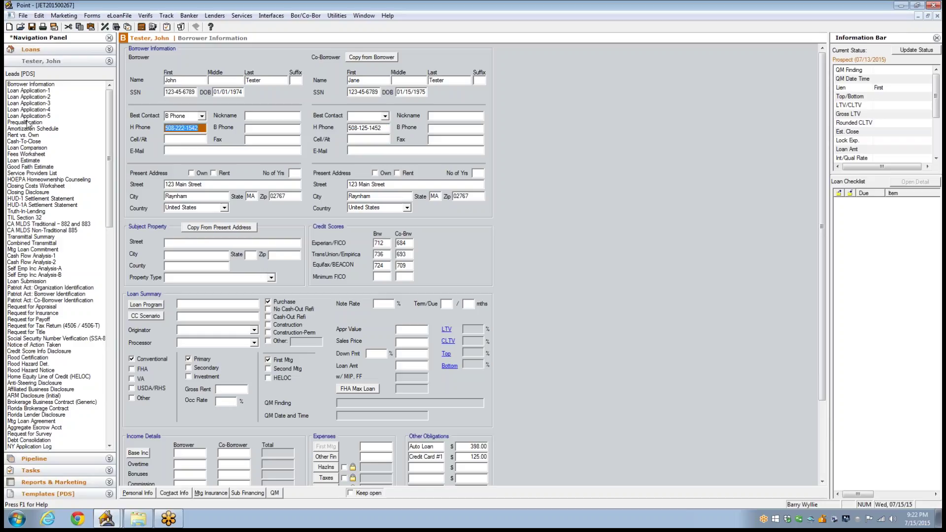
# Step: Paste the copied phone number into both borrowers' Cell/Alt fields
pyautogui.click(181, 141)
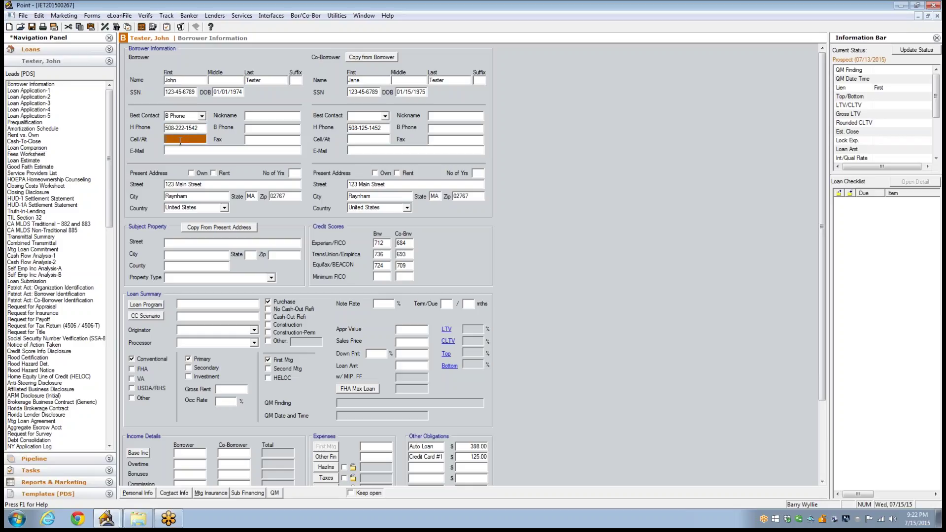
pyautogui.hotkey('ctrl', 'v')
pyautogui.click(364, 139)
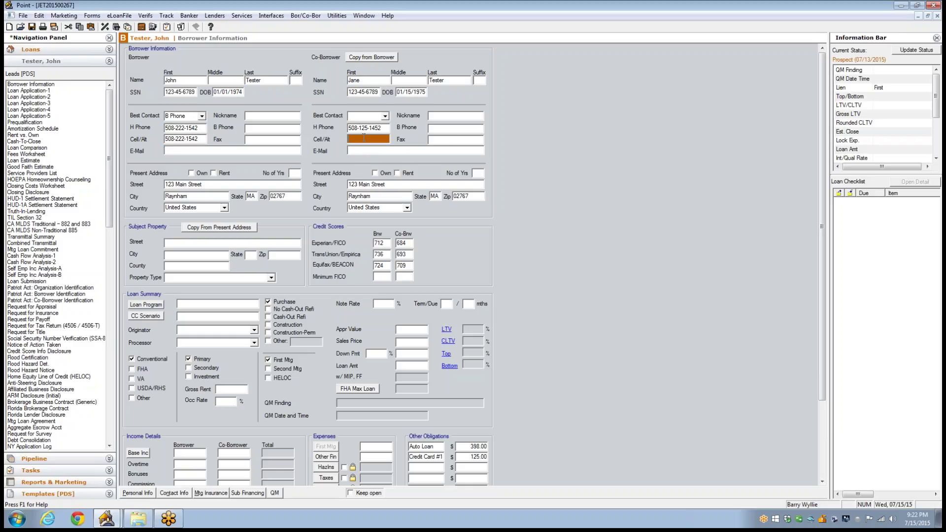
pyautogui.hotkey('ctrl', 'v')
# Step: Enter the e-mail addresses for the borrower and co-borrower
pyautogui.click(181, 150)
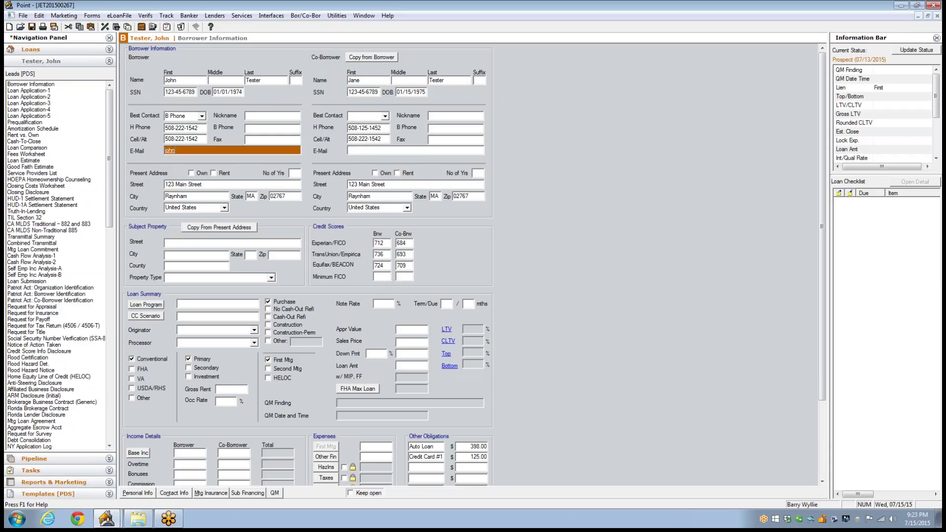
pyautogui.write('@aol.com')
pyautogui.click(362, 151)
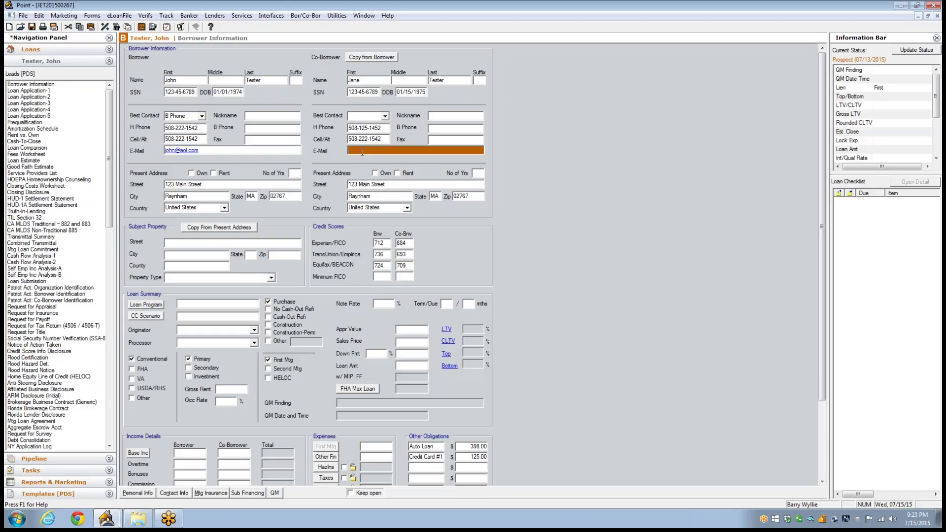
# Step: Mark both borrowers as renting, with 1 year at their present address
pyautogui.click(214, 173)
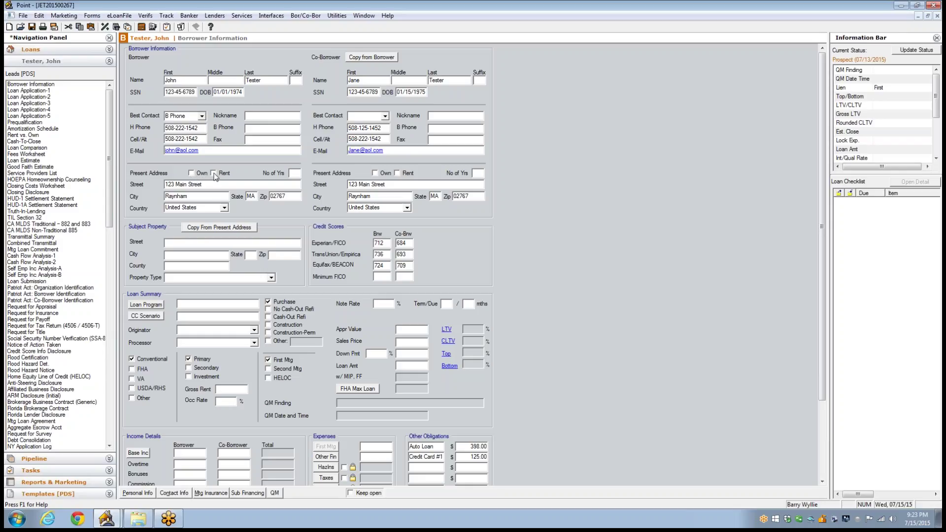
pyautogui.click(295, 174)
pyautogui.click(397, 173)
pyautogui.click(477, 173)
# Step: Enter the subject property's street and zip, and set Property Type to Detached
pyautogui.click(186, 245)
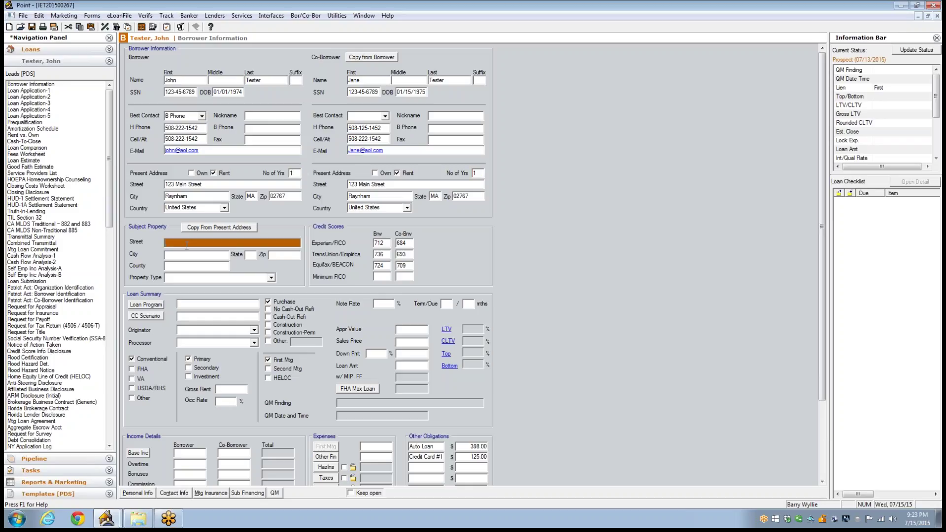
pyautogui.press('Tab')
pyautogui.press('Tab')
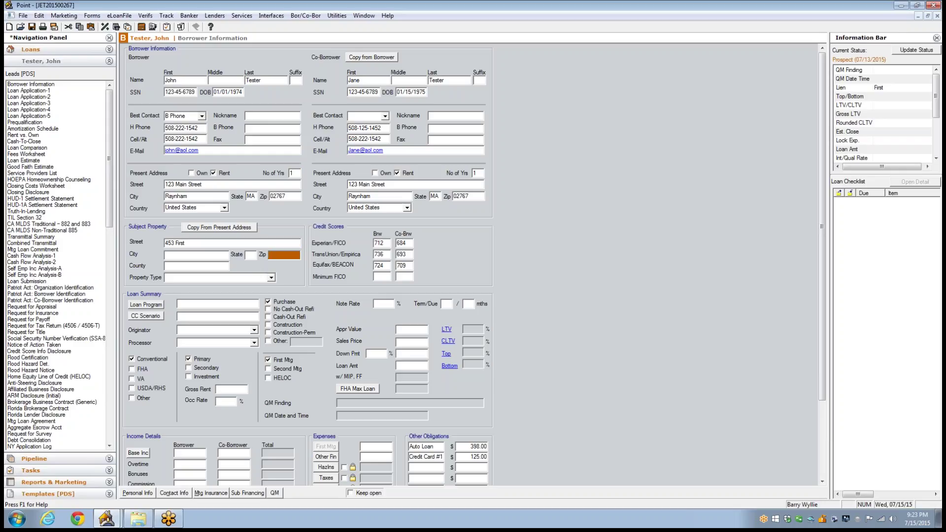
pyautogui.click(193, 244)
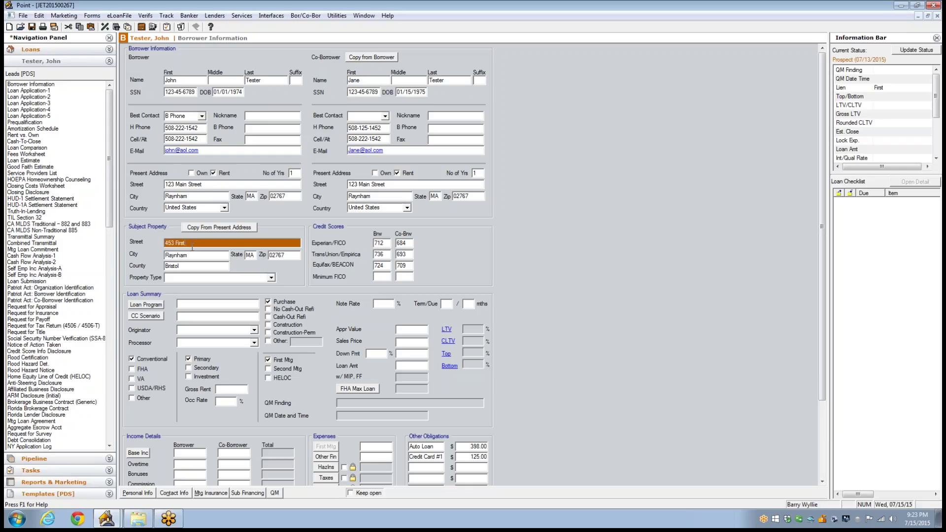
pyautogui.write('Street')
pyautogui.press('Tab')
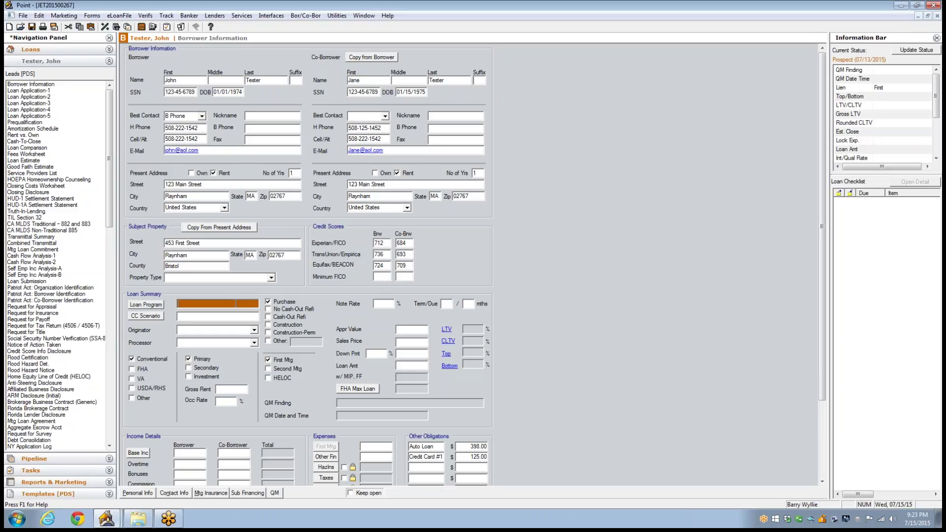
pyautogui.click(271, 278)
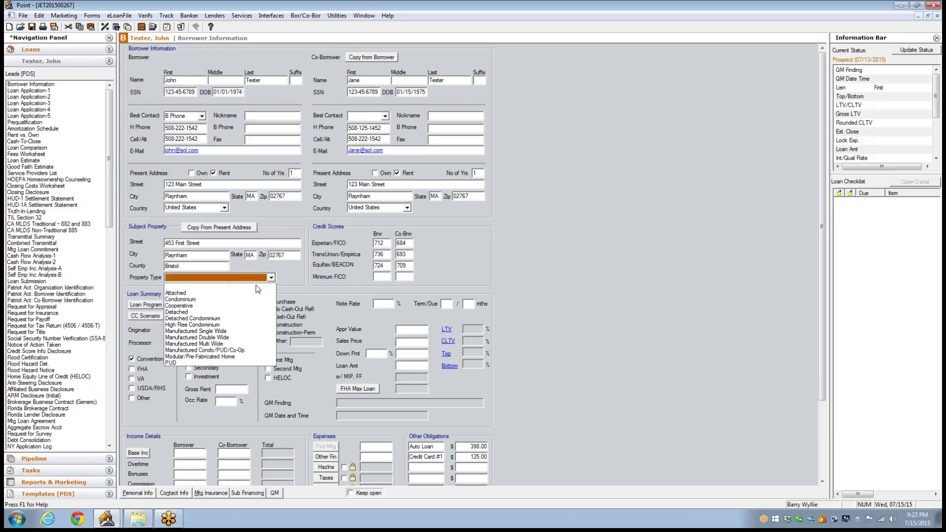
pyautogui.click(201, 311)
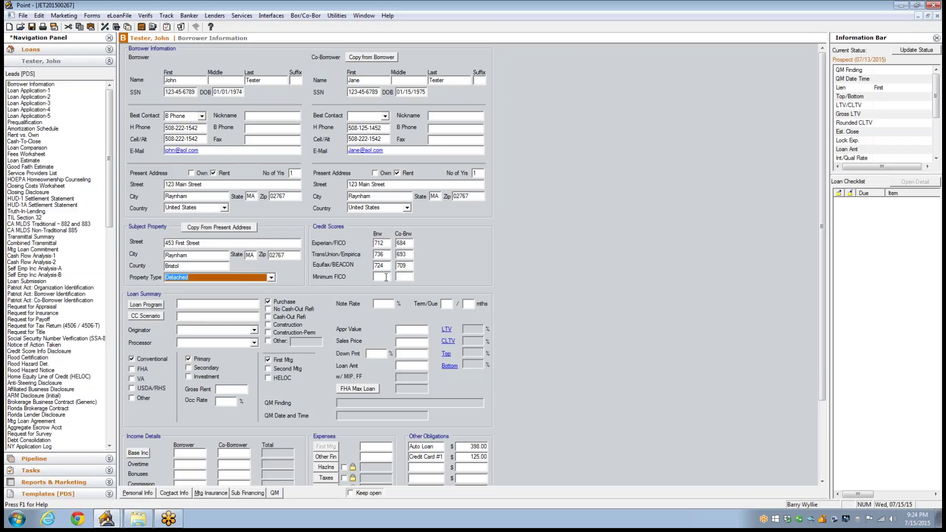
# Step: Enter minimum FICO scores of 724 for the borrower and 693 for the co-borrower
pyautogui.click(385, 277)
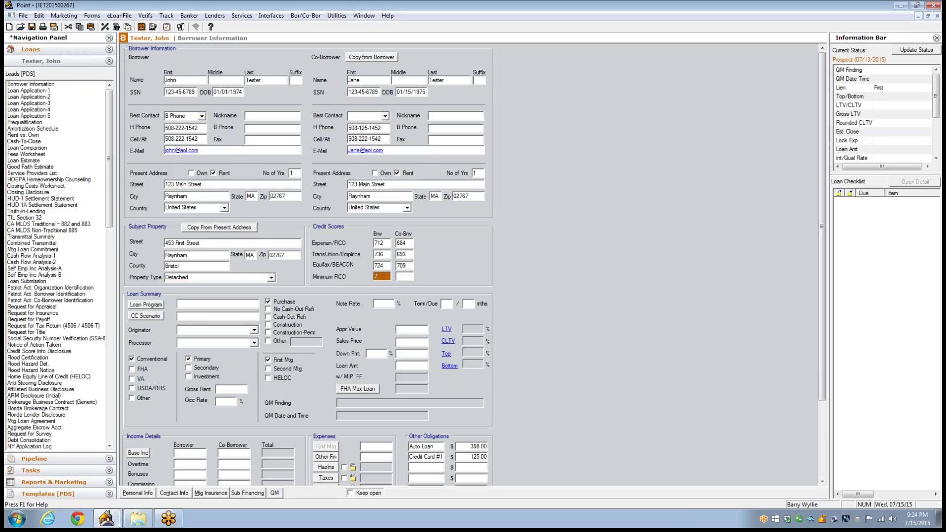
pyautogui.write('724')
pyautogui.click(408, 279)
pyautogui.click(388, 305)
# Step: Set the loan program to 30 Year Fixed
pyautogui.click(190, 304)
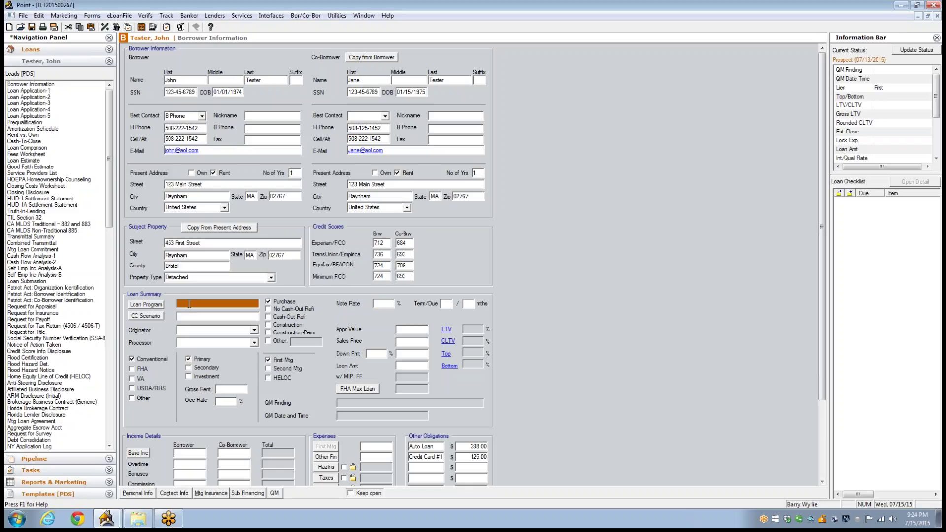
pyautogui.write('30 Year Fixed / USDA')
# Step: Look for closing cost scenarios, find none, and enter Quicken Loans as the CC Scenario
pyautogui.click(155, 317)
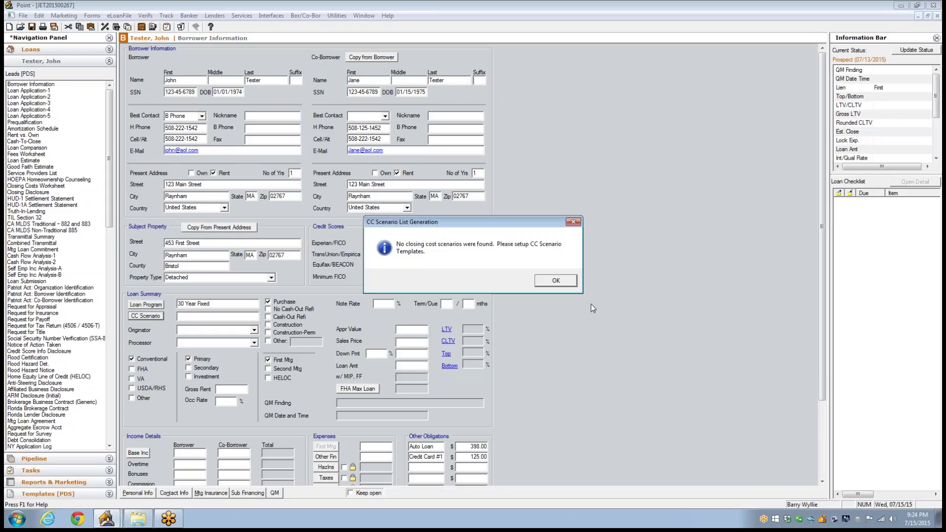
pyautogui.click(550, 285)
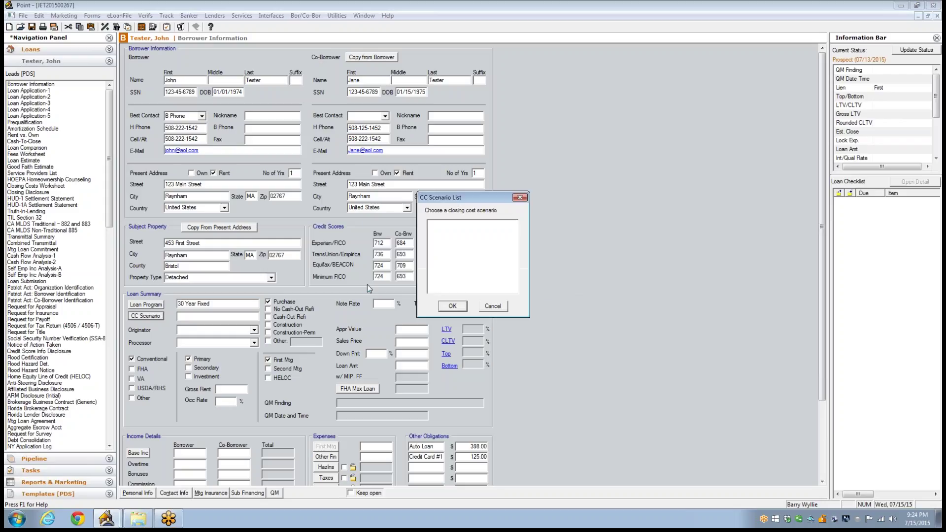
pyautogui.click(492, 309)
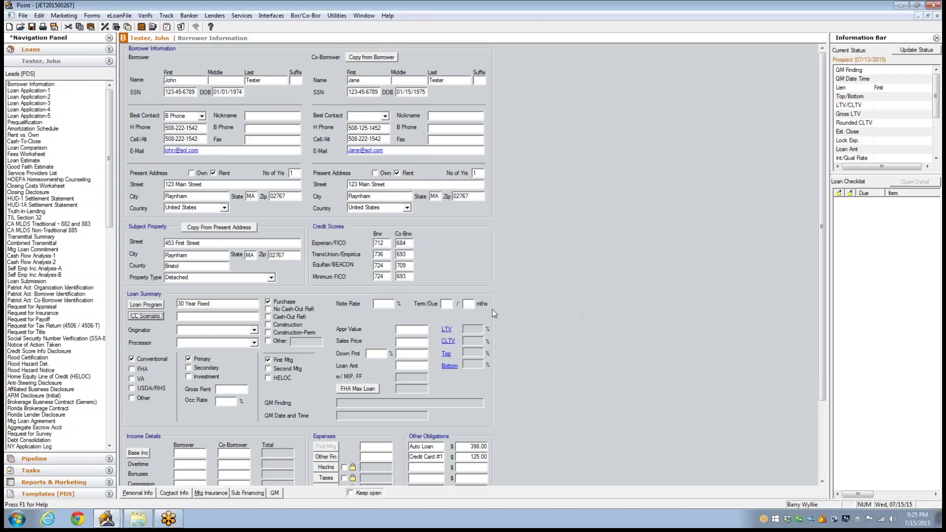
pyautogui.click(192, 318)
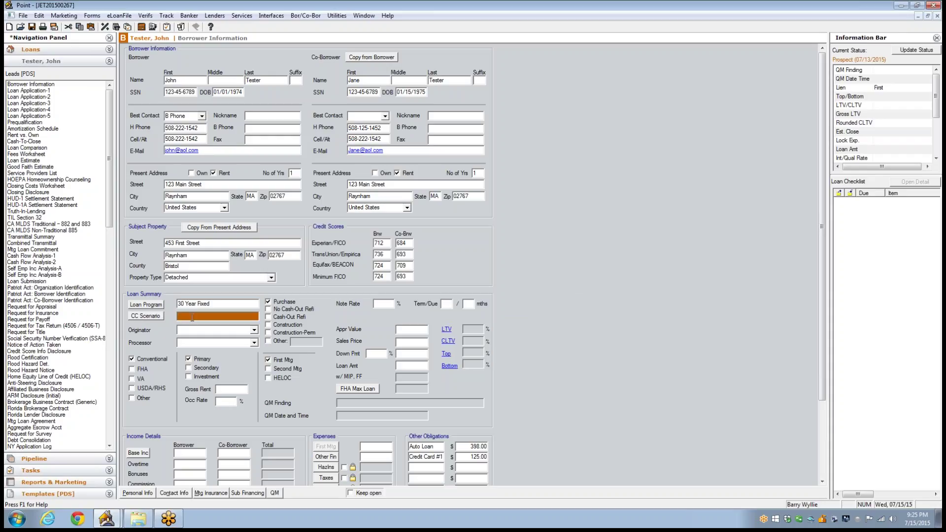
pyautogui.write('Quicken Loans')
# Step: Choose a loan originator and a loan processor from their dropdowns
pyautogui.click(254, 330)
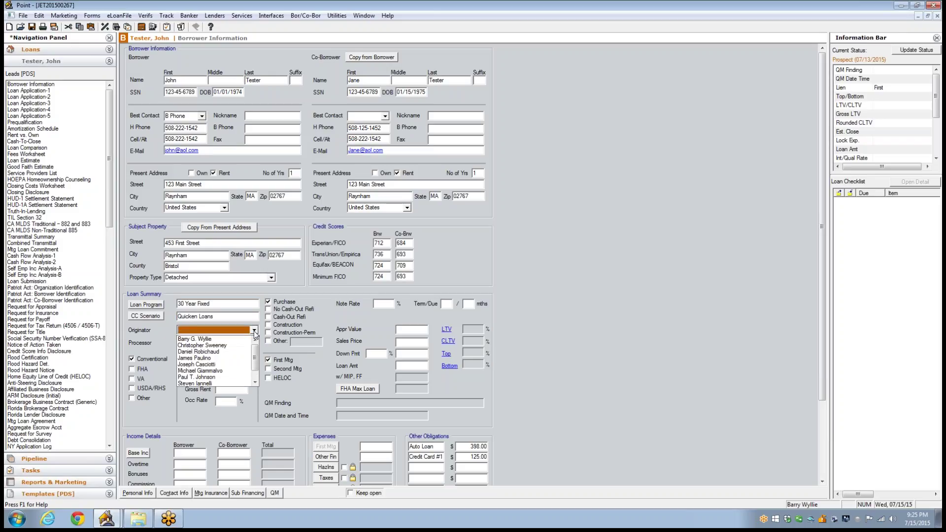
pyautogui.moveTo(255, 353)
pyautogui.mouseDown()
pyautogui.moveTo(257, 367)
pyautogui.moveTo(255, 343)
pyautogui.mouseUp()
pyautogui.click(229, 339)
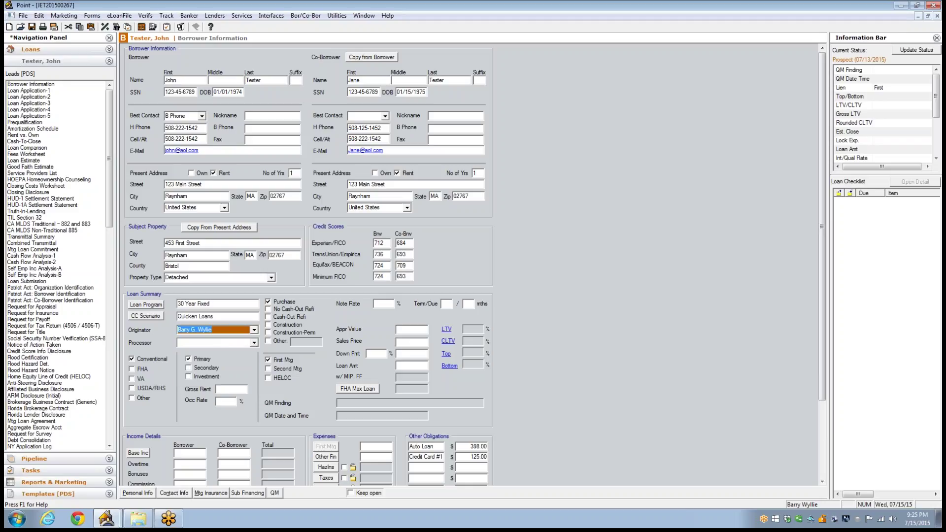
pyautogui.click(255, 343)
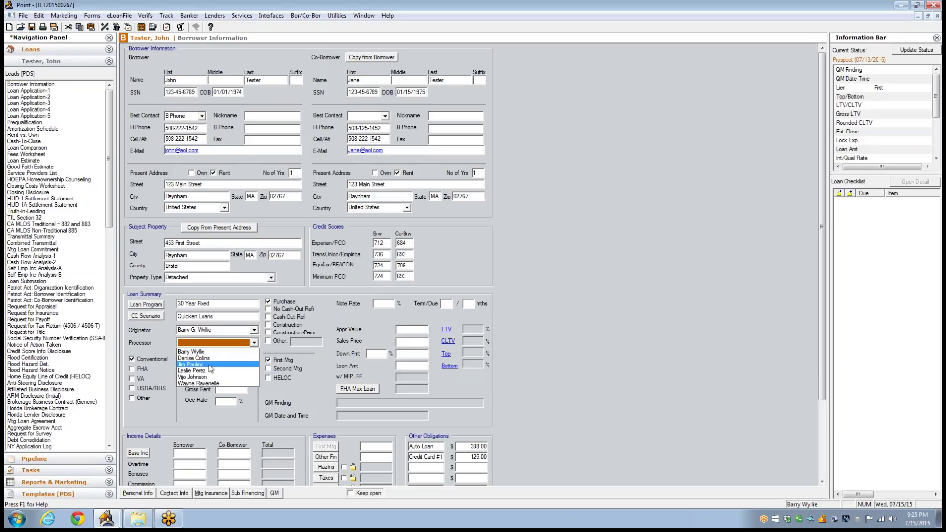
pyautogui.click(210, 365)
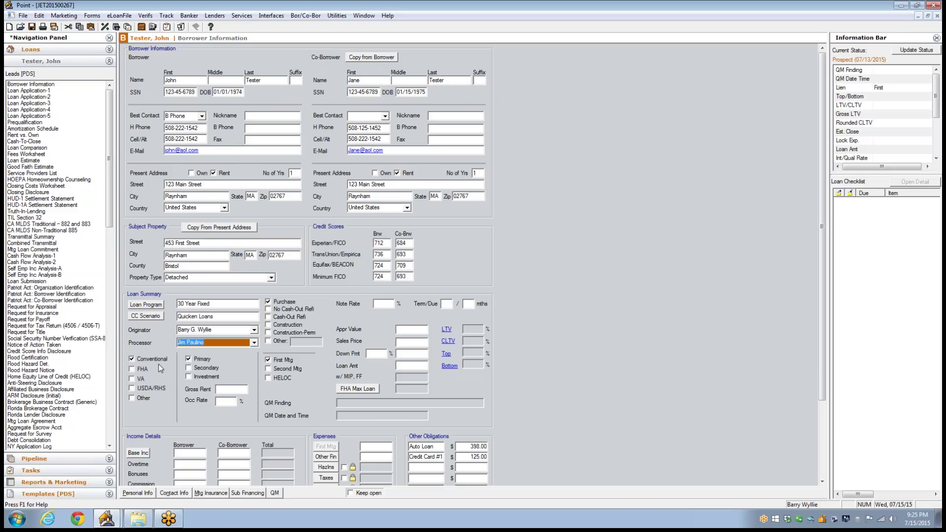
# Step: Try the FHA, USDA/RHS and Other loan types, then return to Conventional
pyautogui.click(133, 369)
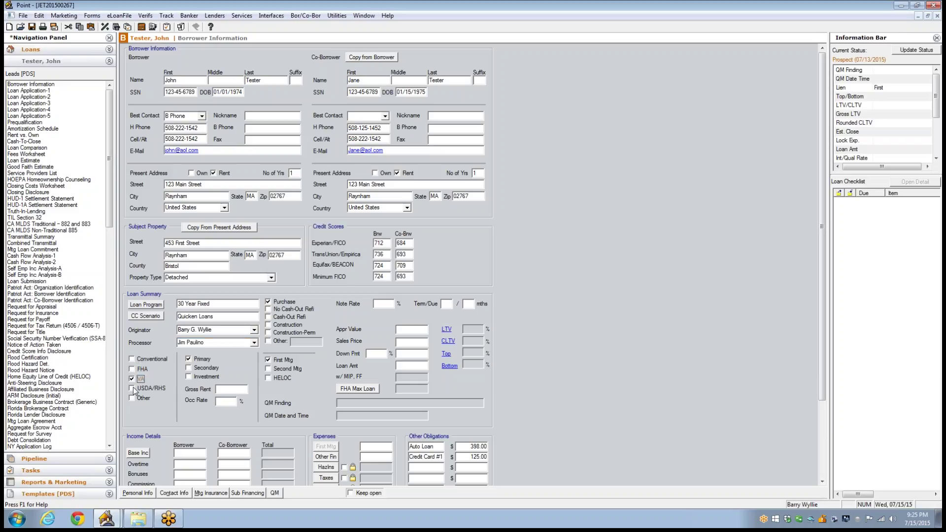
pyautogui.click(132, 389)
pyautogui.click(132, 399)
pyautogui.click(132, 360)
# Step: Enter a 4.25% note rate and a 360/360 term/due
pyautogui.click(382, 304)
pyautogui.write('4.25')
pyautogui.click(446, 304)
pyautogui.write('360')
pyautogui.click(469, 304)
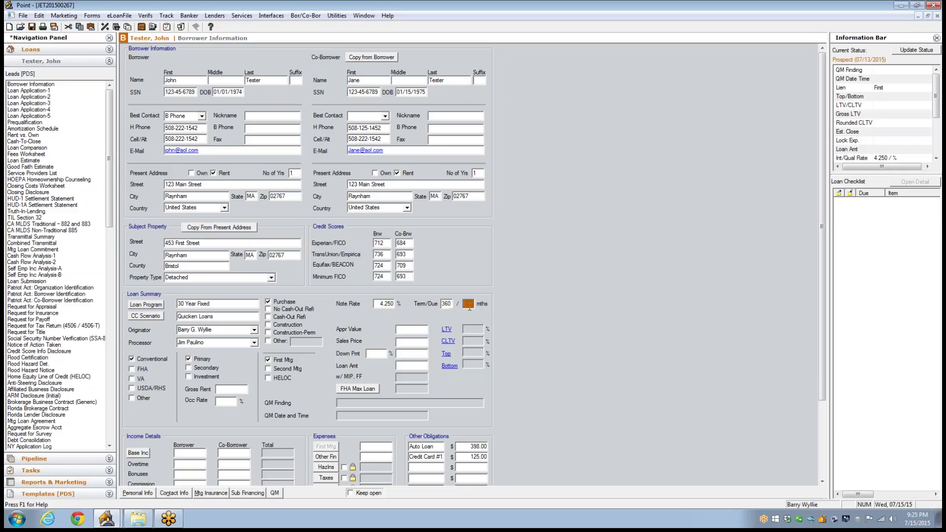
pyautogui.write('360')
# Step: Set the appraised value and sales price to 350,000, with 5% down
pyautogui.click(409, 330)
pyautogui.write('350,000')
pyautogui.press('Tab')
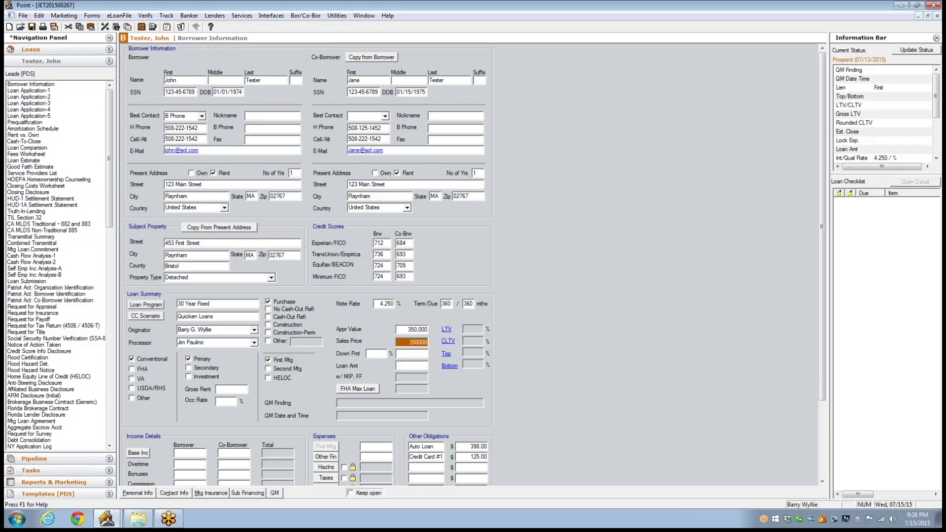
pyautogui.write('350000')
pyautogui.press('Tab')
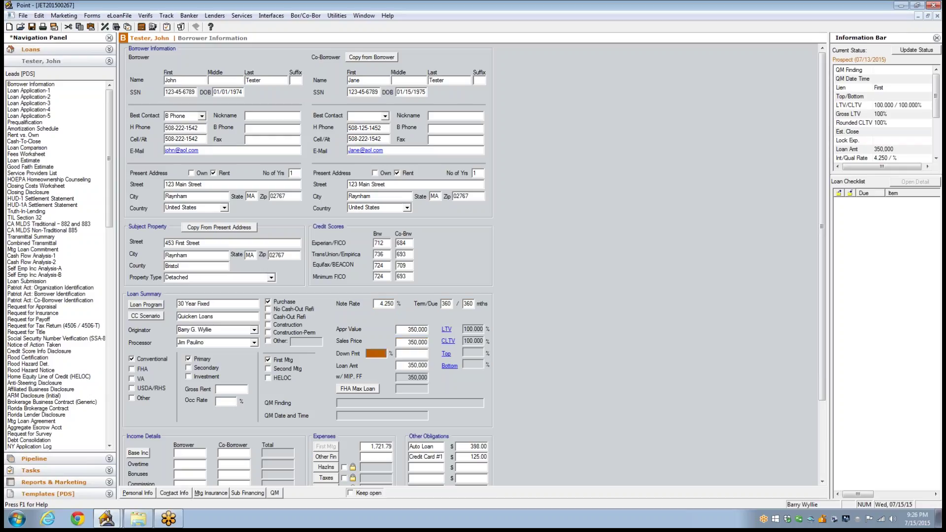
pyautogui.write('5')
pyautogui.press('Tab')
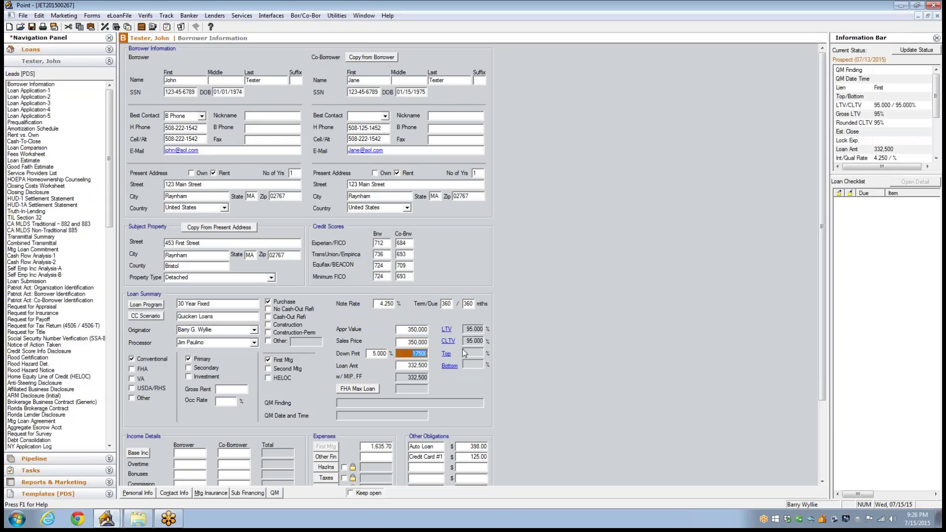
pyautogui.click(229, 389)
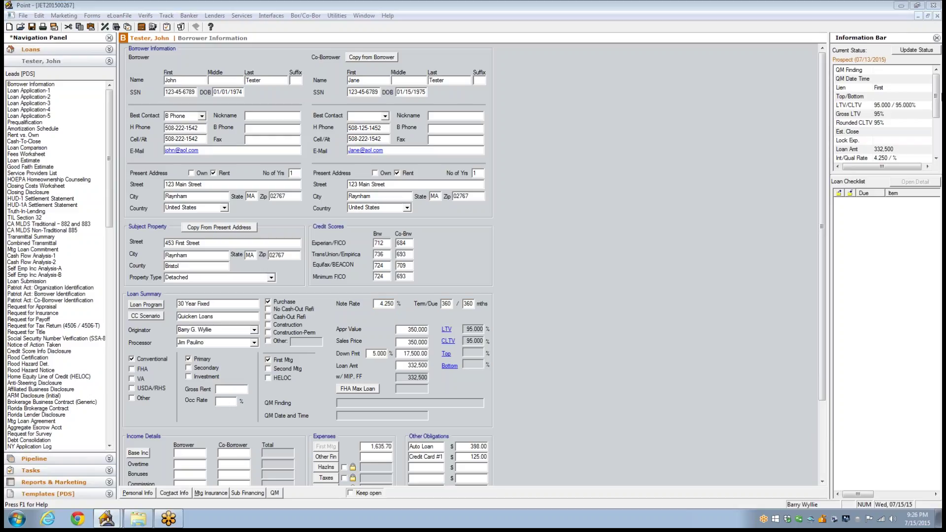
# Step: Enter base income of 4,500 for the borrower and 2,500 for the co-borrower
pyautogui.scroll(-5, 812, 229)
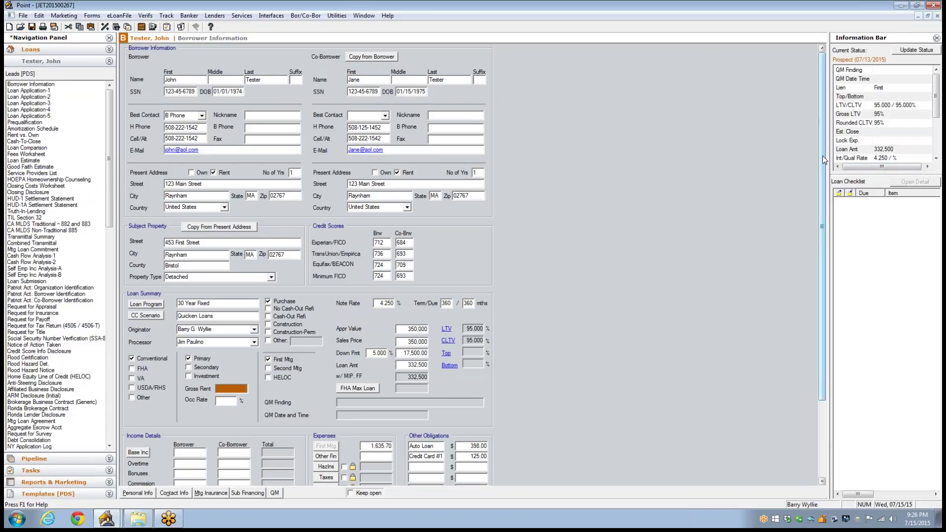
pyautogui.scroll(-1, 811, 228)
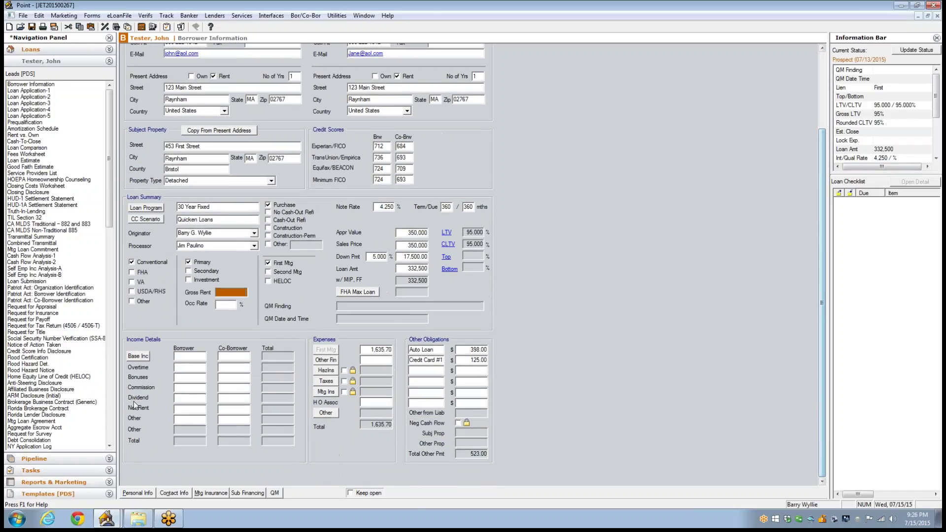
pyautogui.click(191, 356)
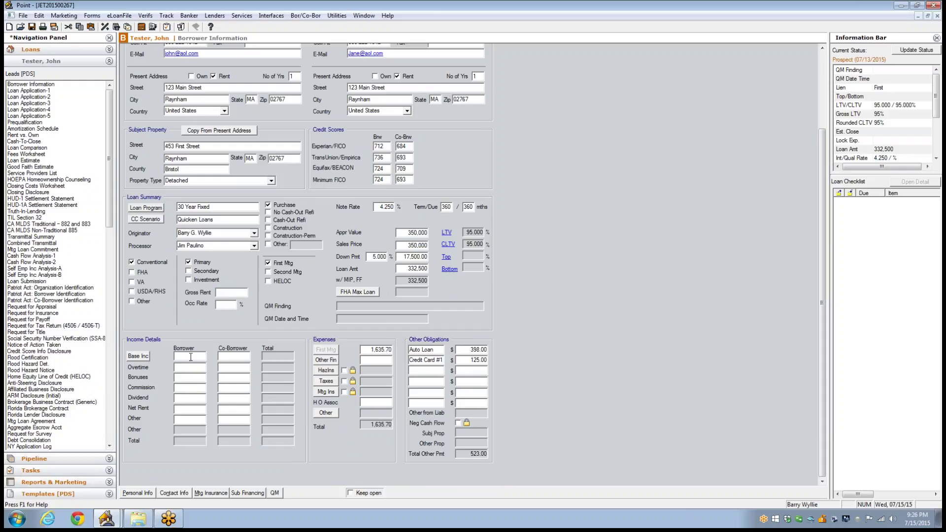
pyautogui.write('4,500')
pyautogui.press('Tab')
pyautogui.click(237, 358)
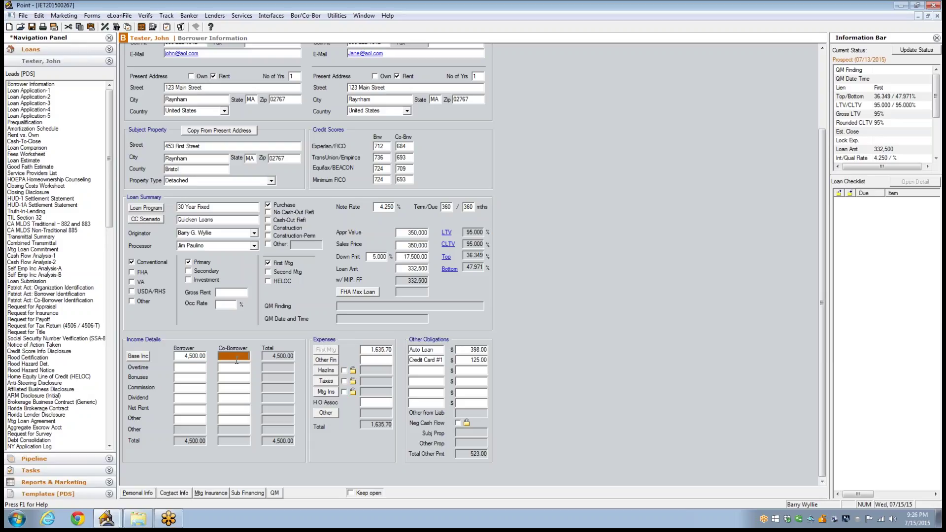
pyautogui.write('251')
pyautogui.press('BackSpace')
pyautogui.write('00')
pyautogui.click(376, 360)
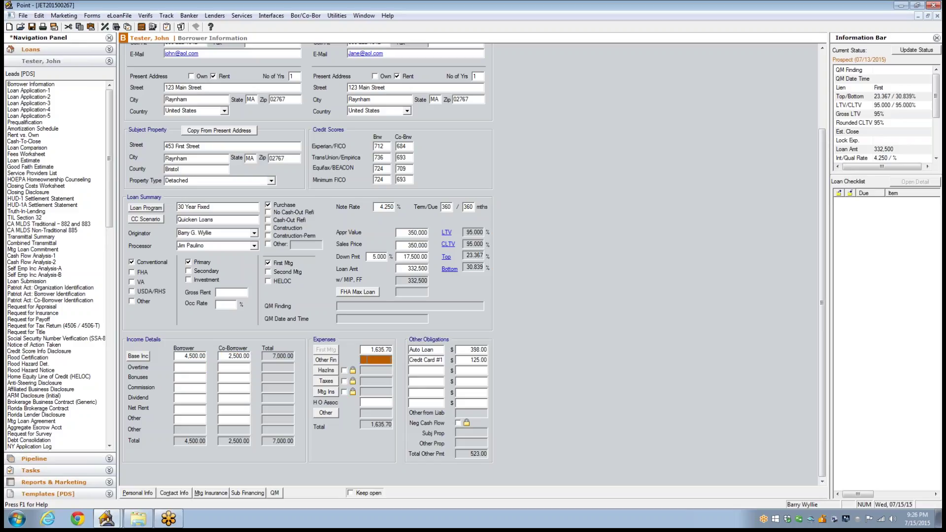
# Step: Include hazard insurance of 75.00 and taxes of 350.00 in the housing expenses
pyautogui.click(345, 371)
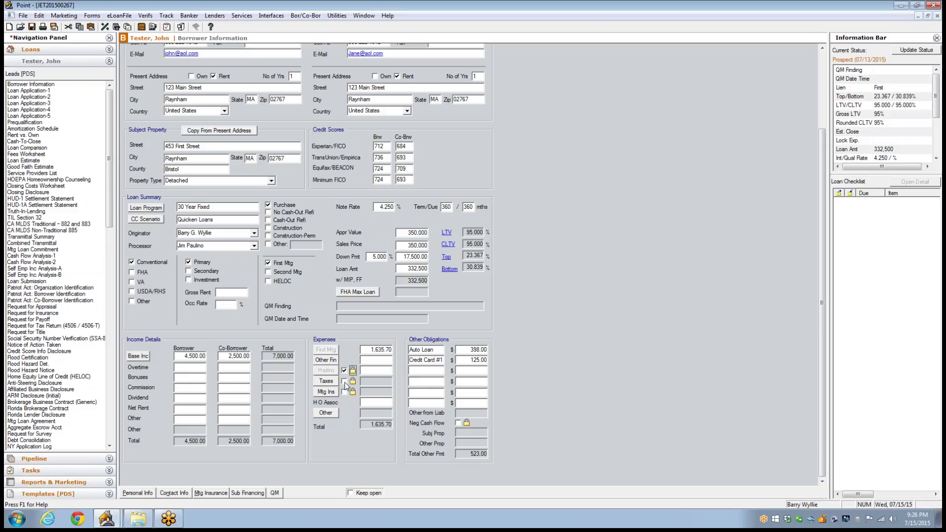
pyautogui.click(344, 382)
pyautogui.click(382, 371)
pyautogui.write('75')
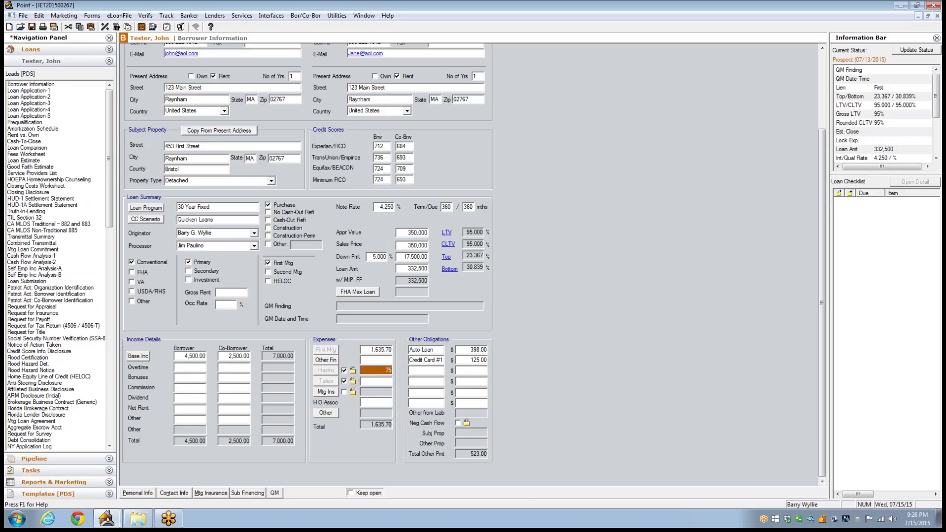
pyautogui.click(376, 380)
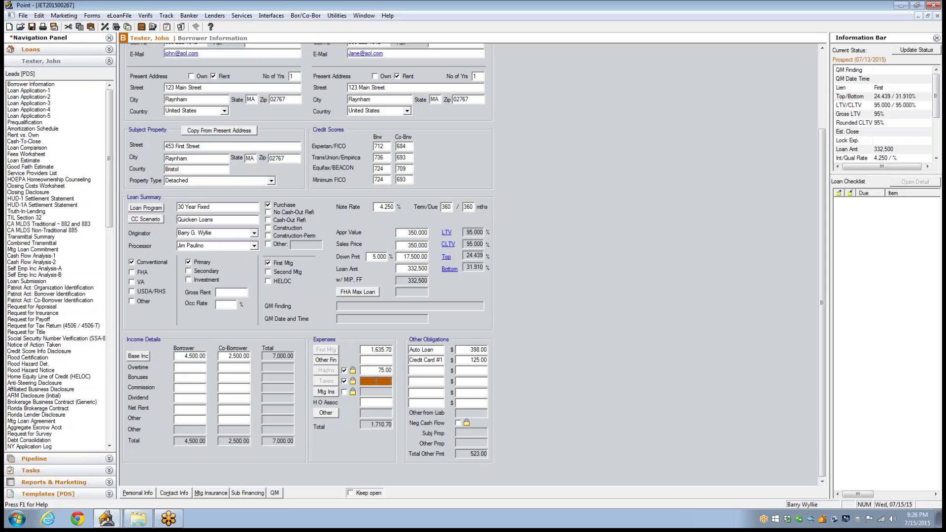
pyautogui.write('350')
pyautogui.click(409, 383)
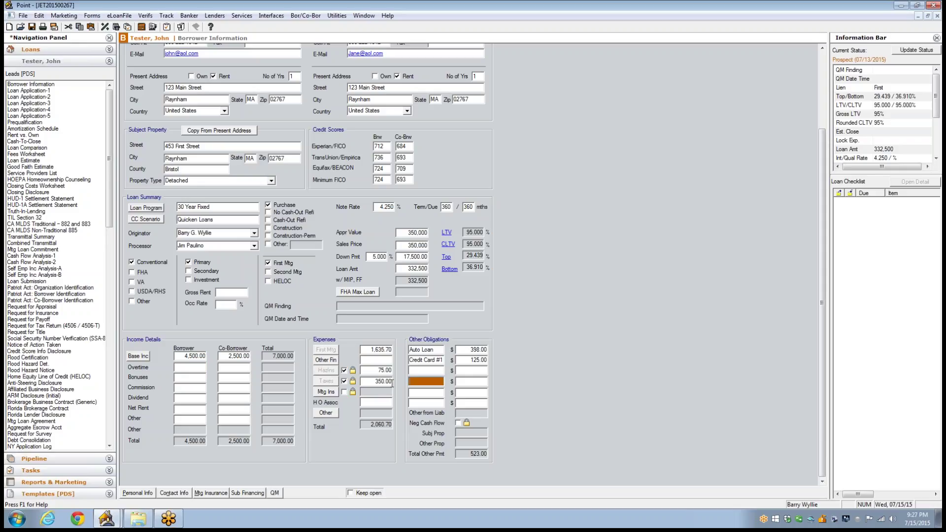
pyautogui.click(370, 370)
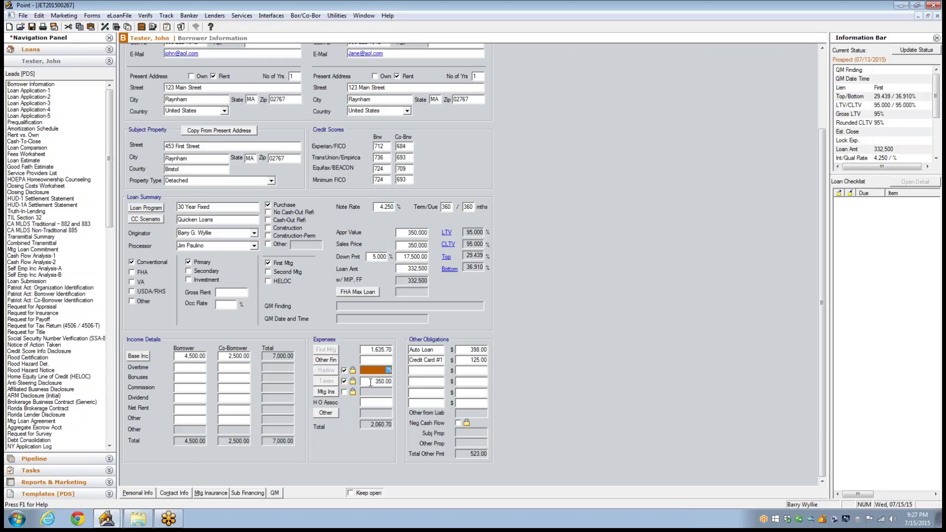
pyautogui.press('Tab')
pyautogui.click(422, 382)
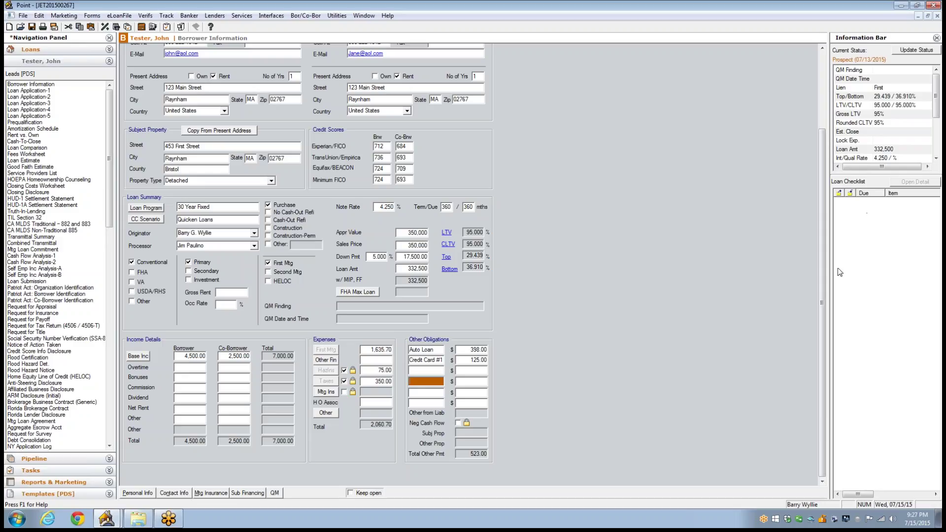
pyautogui.moveTo(820, 278); pyautogui.dragTo(791, 290)
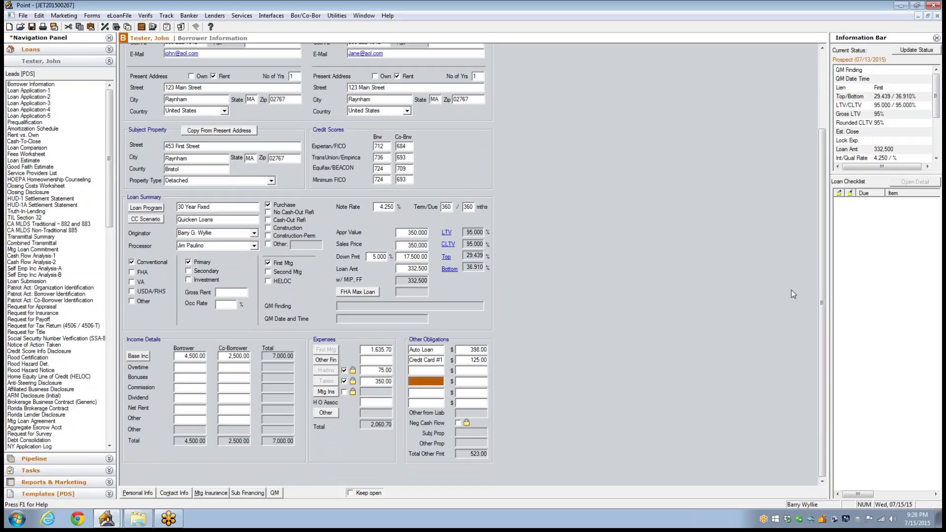